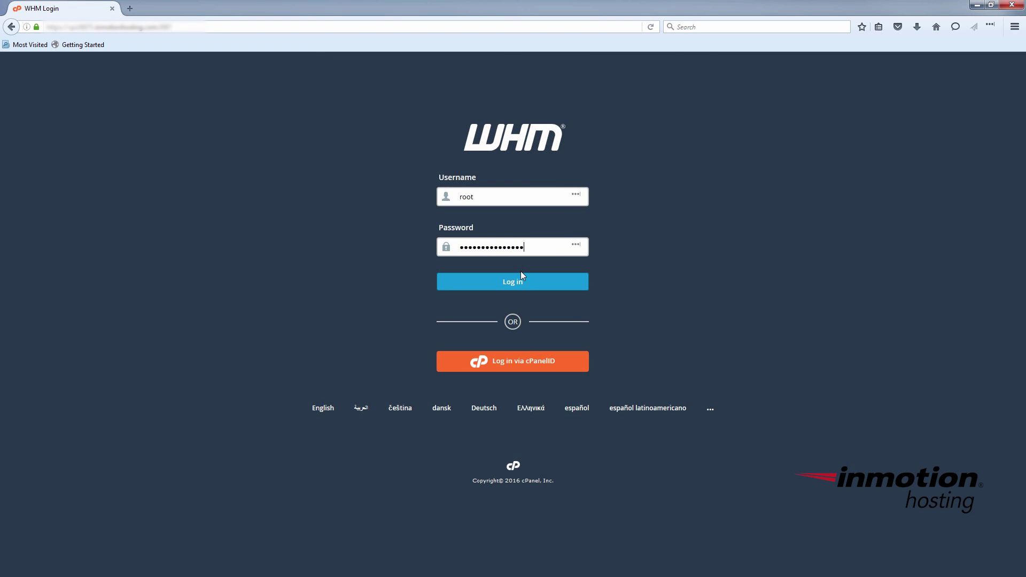
- Log in to WHM and filter the sidebar feature list by 'tweak'
{"action": "left_click", "coordinate": [522, 277]}
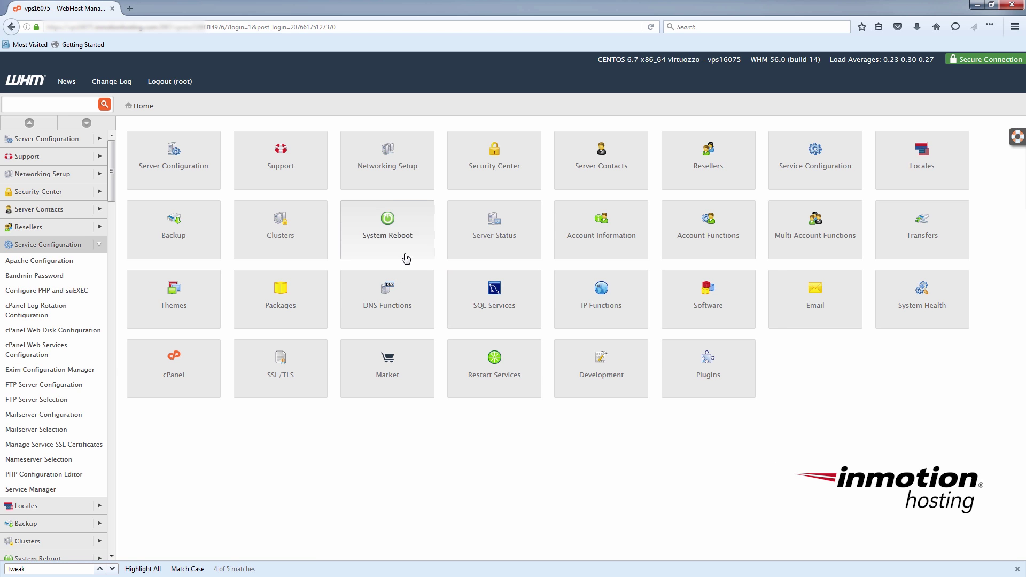
{"action": "left_click", "coordinate": [80, 103]}
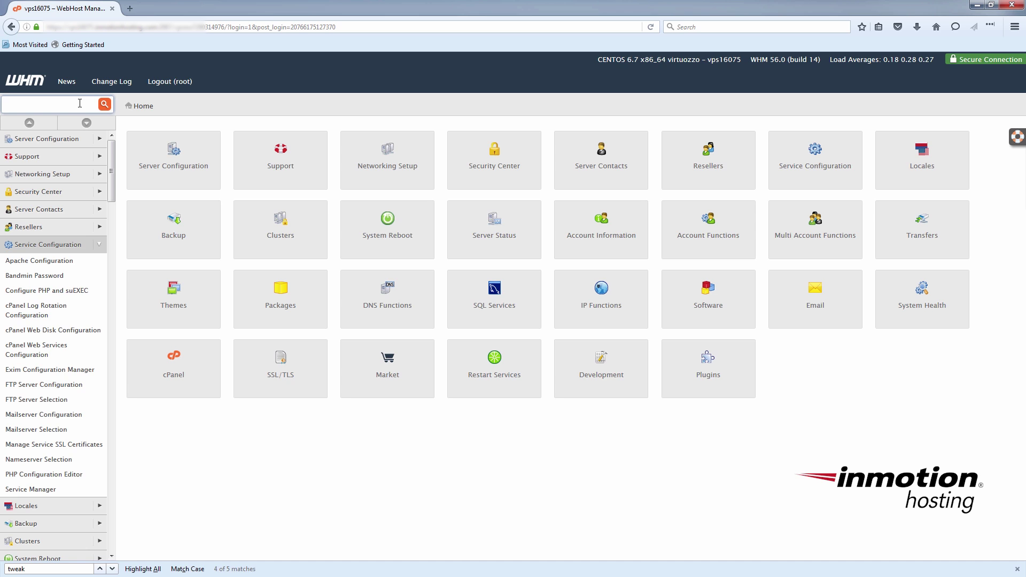
{"action": "type", "text": "tweak"}
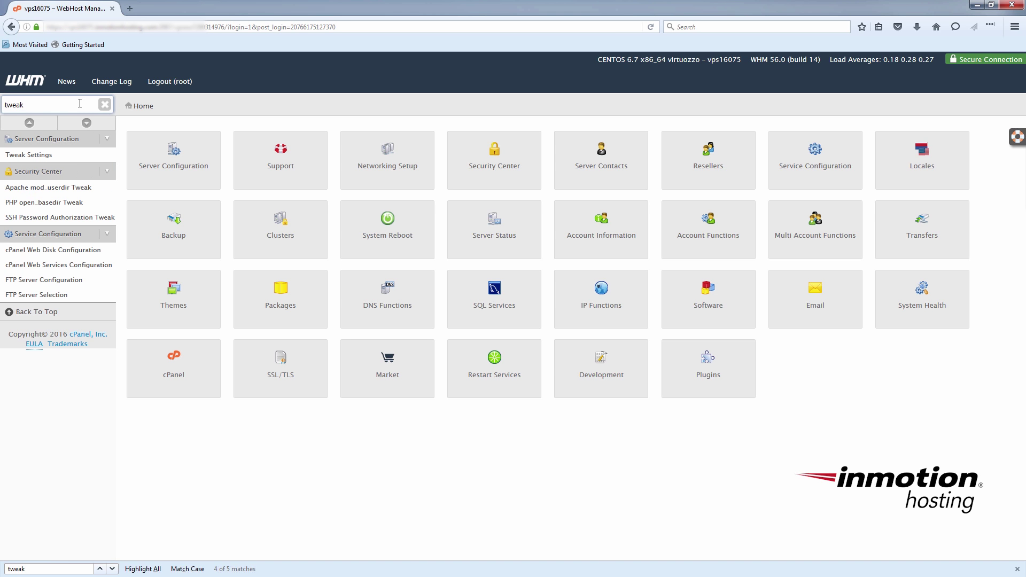
- In Tweak Settings, confirm Reset Password for cPanel accounts is On, then save the settings
{"action": "left_click", "coordinate": [49, 159]}
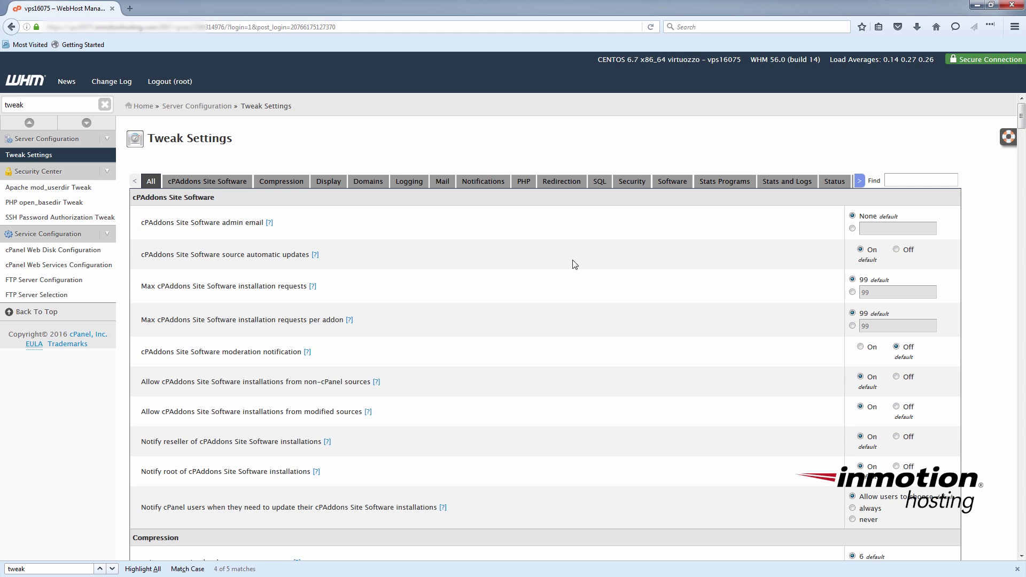
{"action": "scroll", "coordinate": [588, 290], "scroll_direction": "down", "scroll_amount": 5}
{"action": "scroll", "coordinate": [585, 285], "scroll_direction": "down", "scroll_amount": 12}
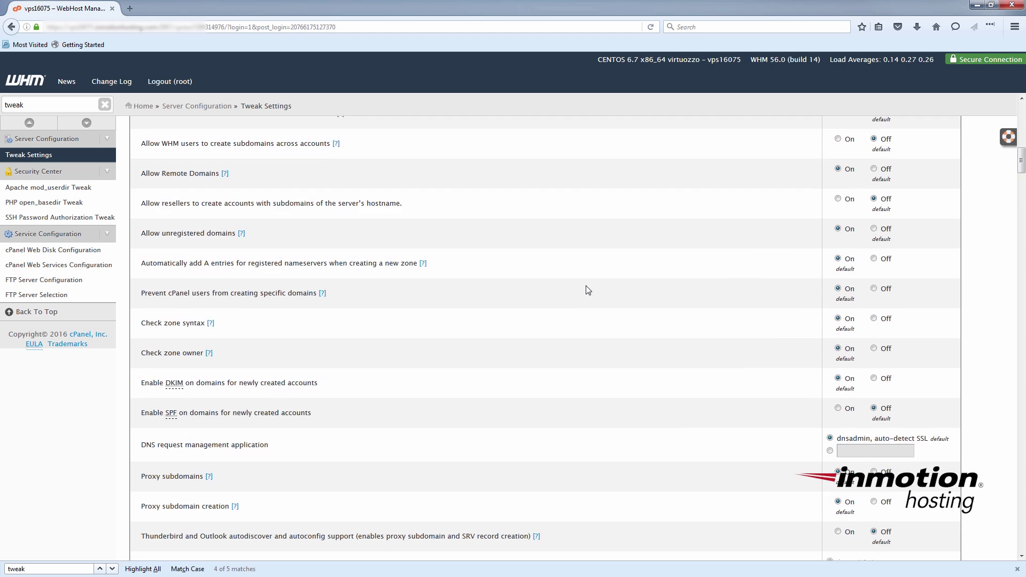
{"action": "scroll", "coordinate": [570, 282], "scroll_direction": "down", "scroll_amount": 15}
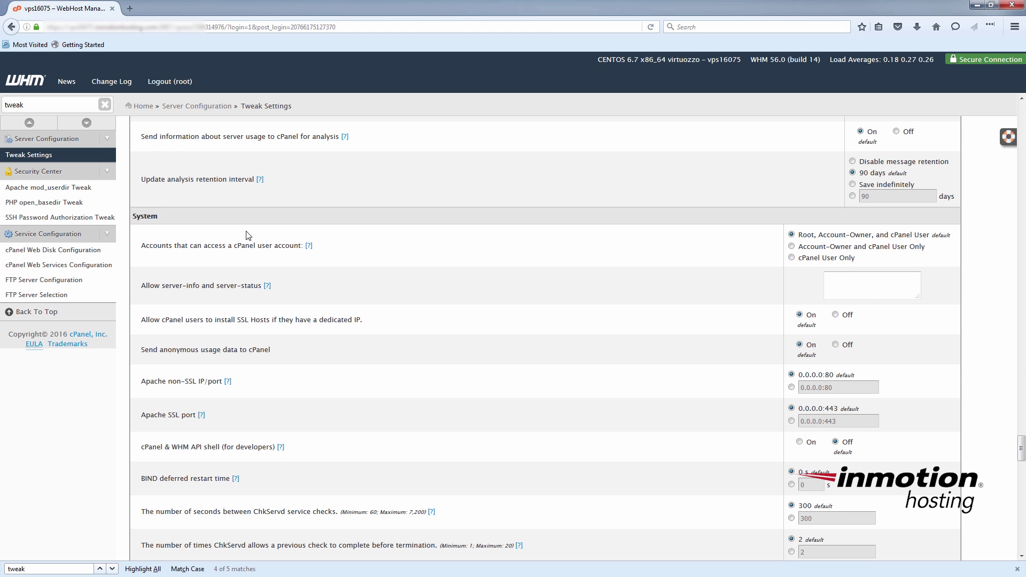
{"action": "scroll", "coordinate": [429, 259], "scroll_direction": "down", "scroll_amount": 10}
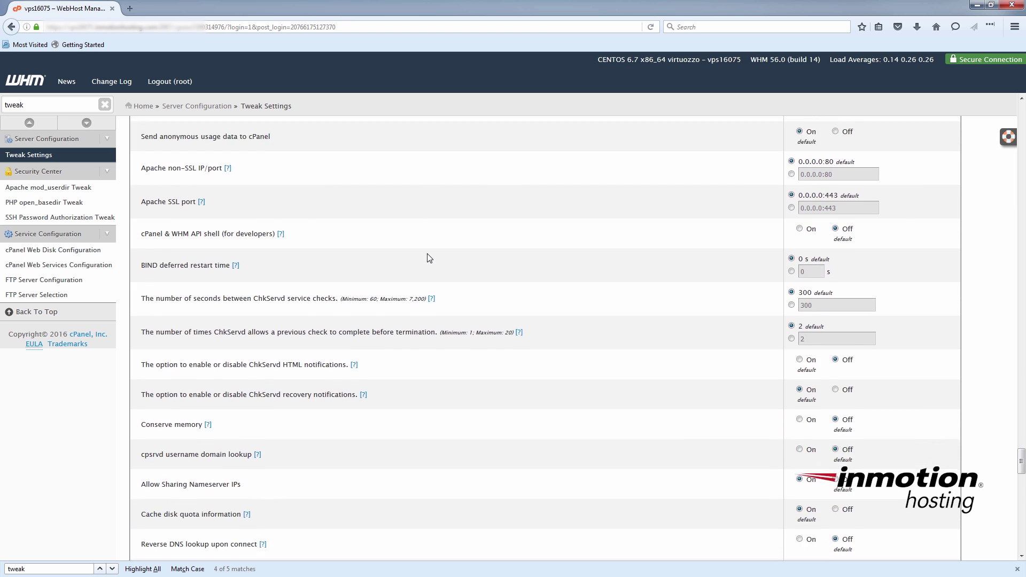
{"action": "left_click_drag", "start_coordinate": [137, 259], "coordinate": [263, 270]}
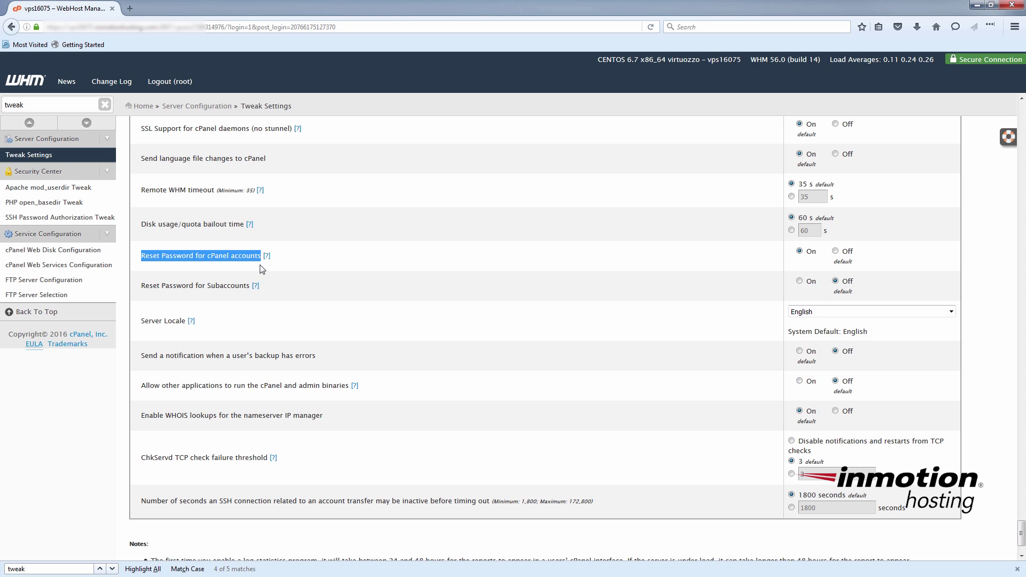
{"action": "left_click", "coordinate": [662, 266]}
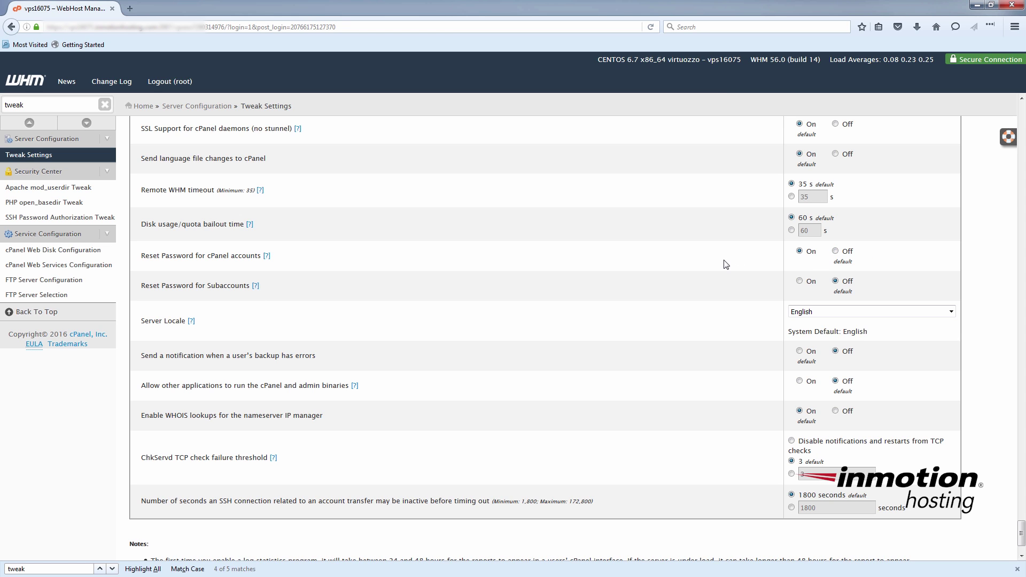
{"action": "scroll", "coordinate": [489, 317], "scroll_direction": "down", "scroll_amount": 2}
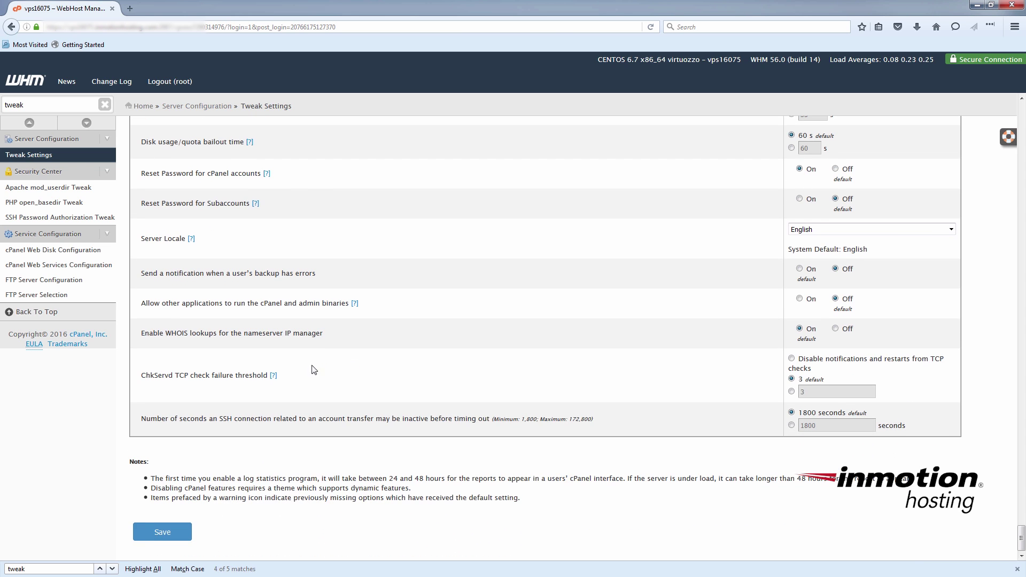
{"action": "left_click", "coordinate": [183, 528]}
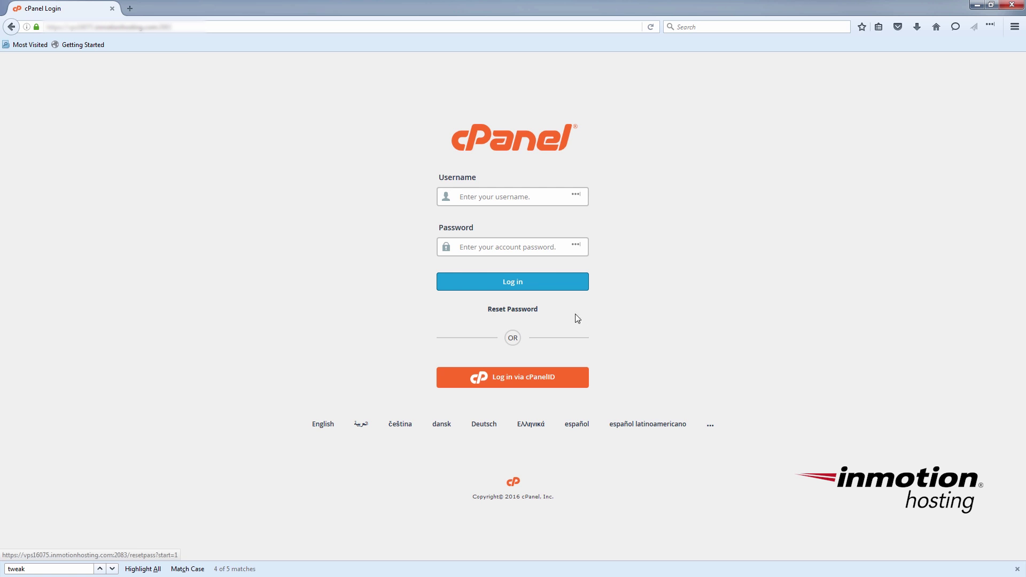
- Follow the Reset Password link on the cPanel login page
{"action": "left_click", "coordinate": [489, 311]}
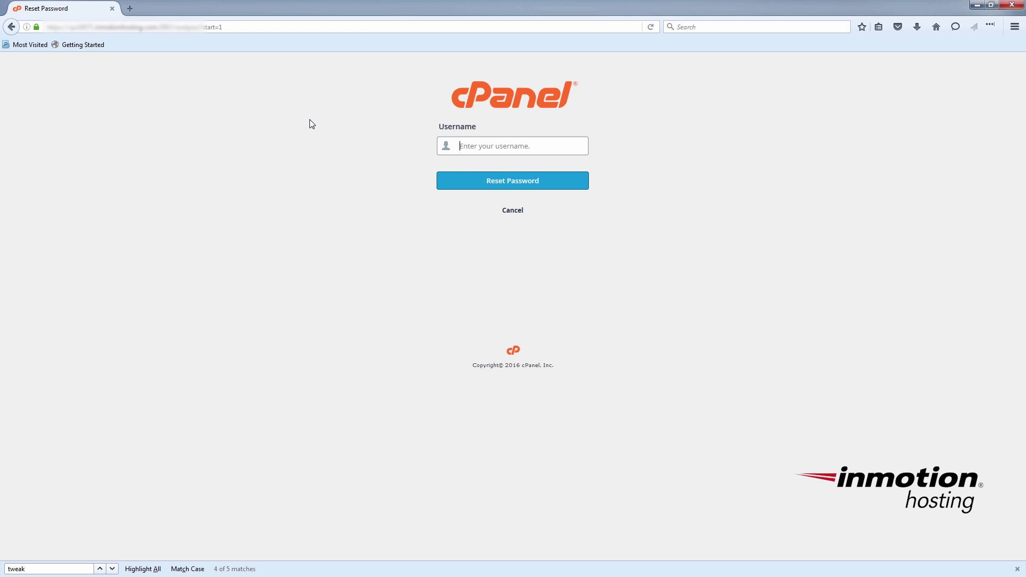
- Submit the account's username for reset, then enter the contact e-mail to receive a security code
{"action": "type", "text": "example"}
{"action": "left_click", "coordinate": [586, 183]}
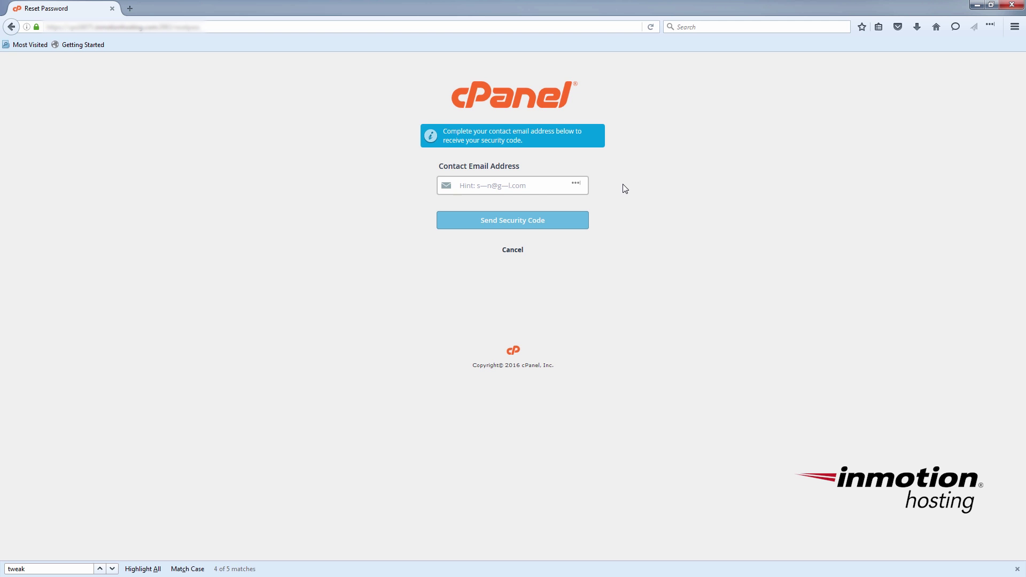
{"action": "type", "text": "te"}
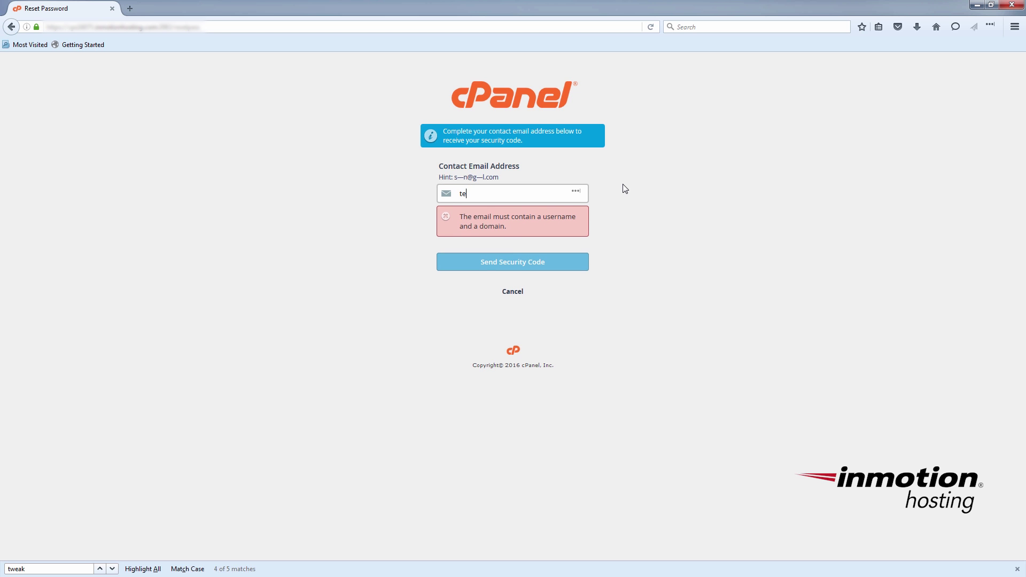
{"action": "type", "text": "st@example.com"}
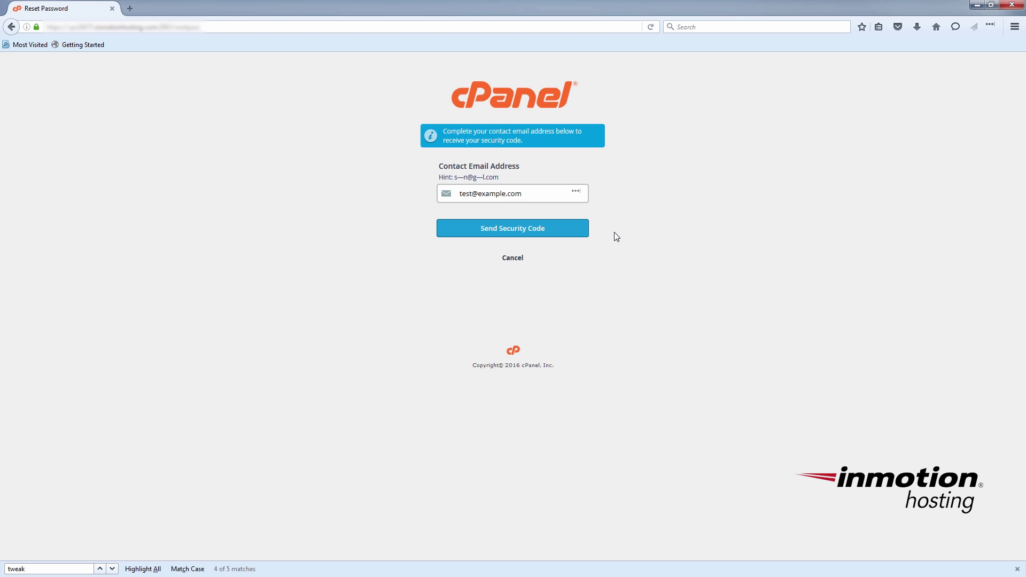
{"action": "left_click", "coordinate": [586, 238]}
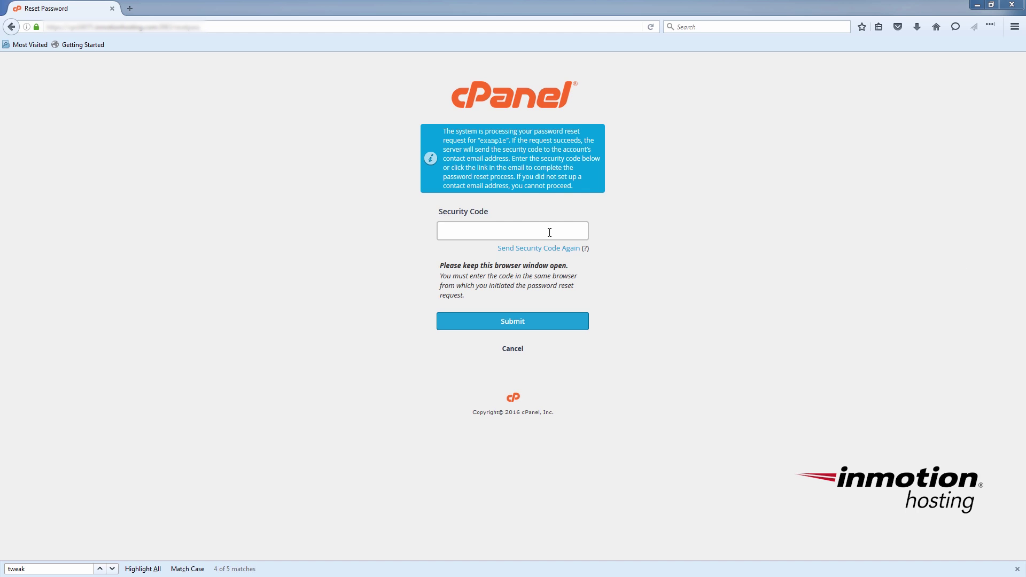
- Paste the emailed security code and submit it to verify identity
{"action": "key", "text": "ctrl+v"}
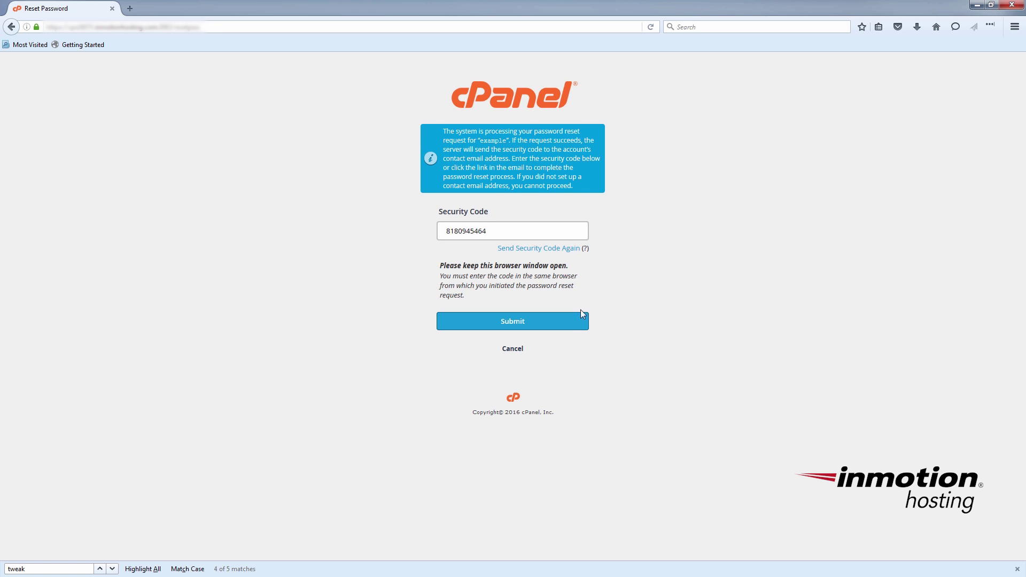
{"action": "left_click", "coordinate": [561, 324]}
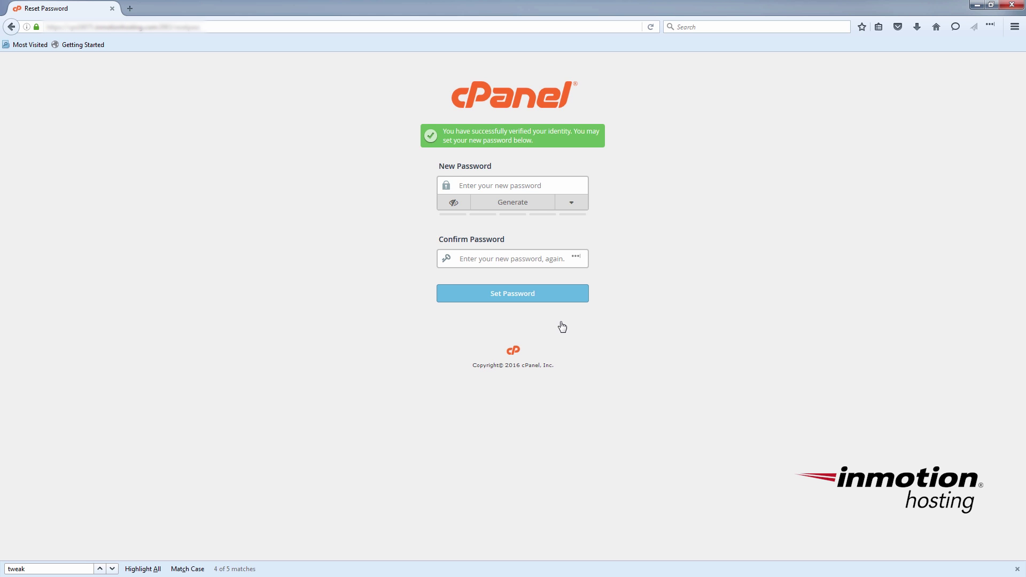
- Generate a strong random password, paste it into Confirm Password, and set it
{"action": "left_click", "coordinate": [527, 206]}
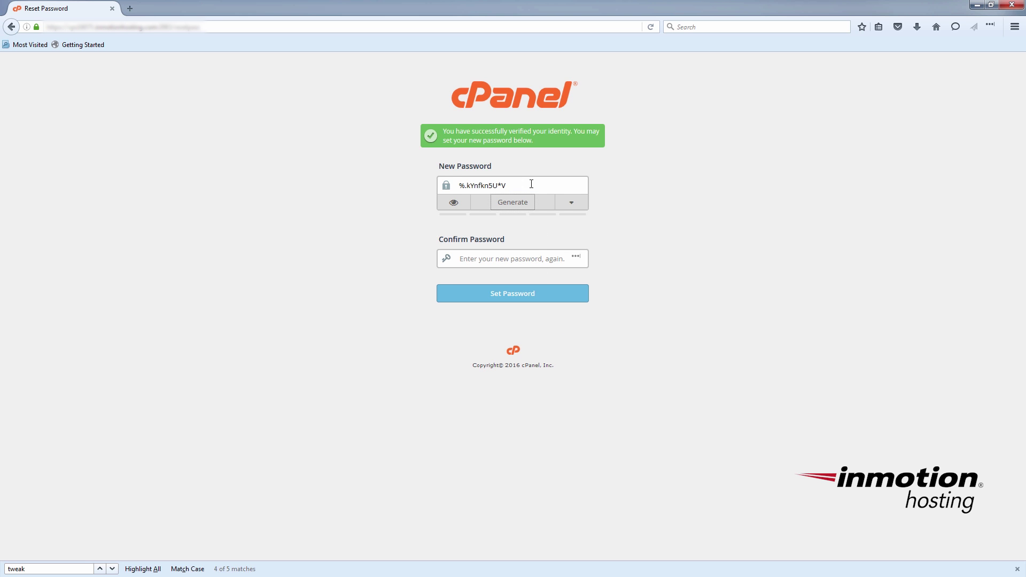
{"action": "left_click", "coordinate": [528, 186]}
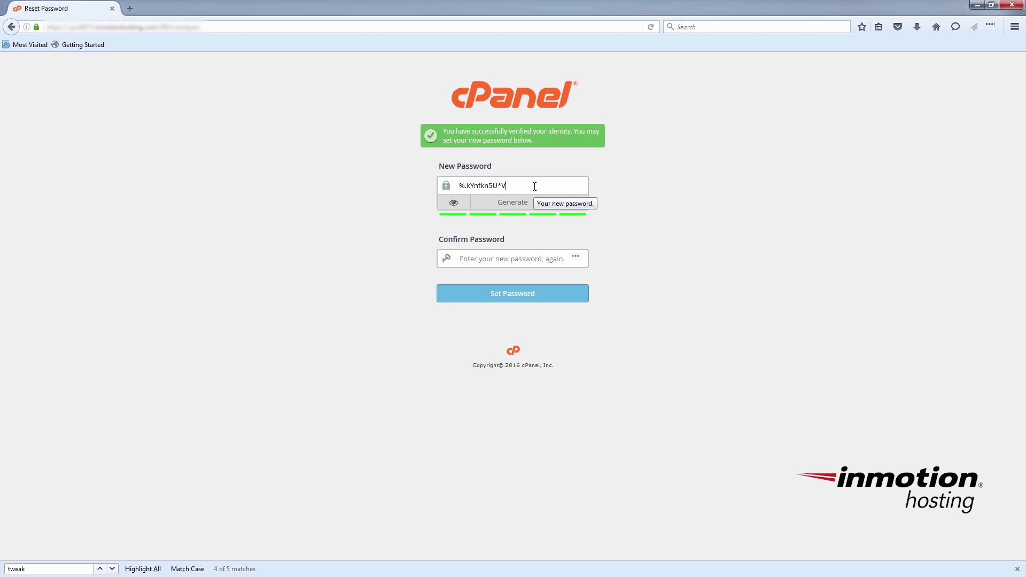
{"action": "left_click_drag", "start_coordinate": [534, 186], "coordinate": [330, 187]}
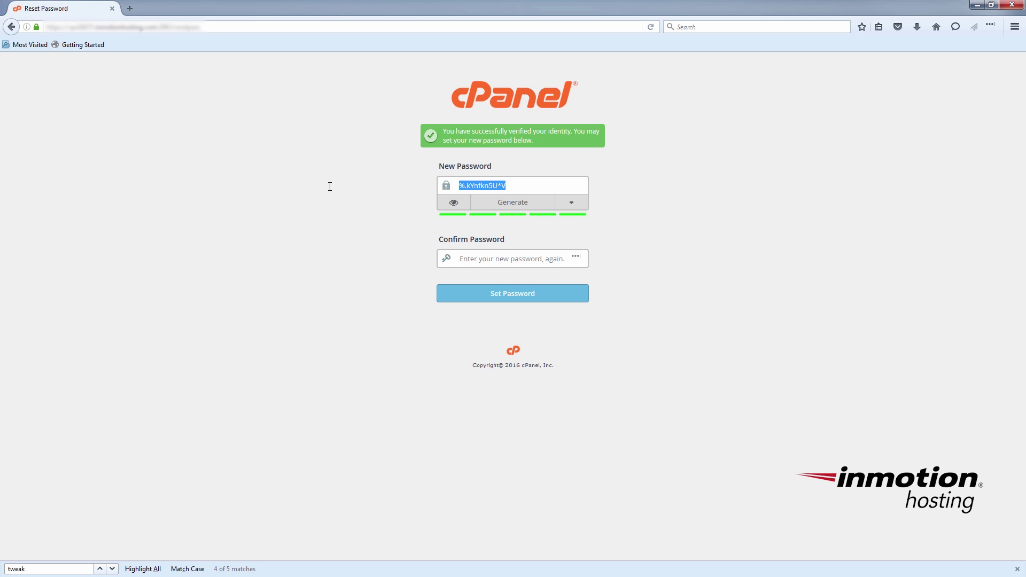
{"action": "left_click", "coordinate": [513, 202]}
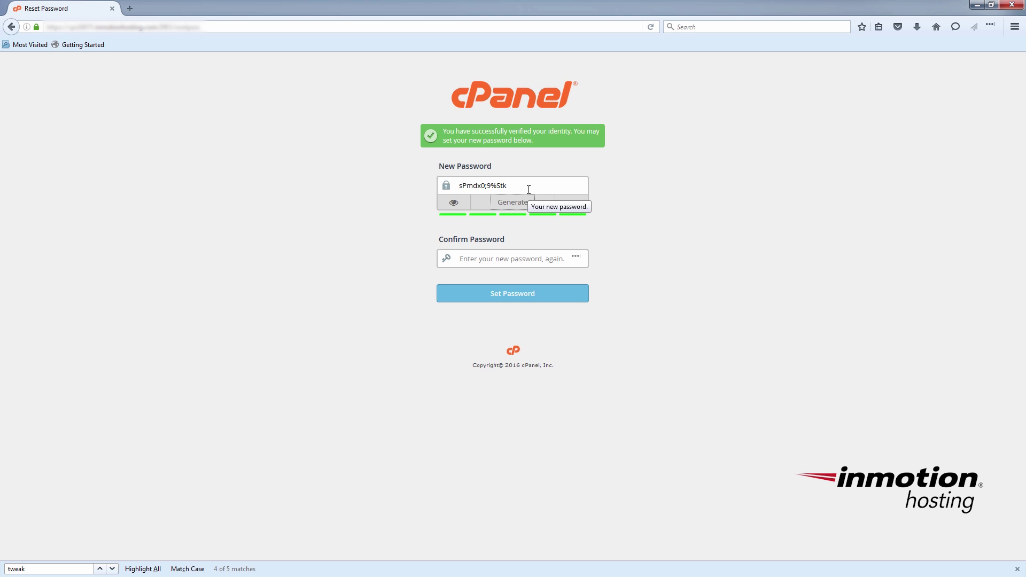
{"action": "left_click_drag", "start_coordinate": [509, 185], "coordinate": [333, 165]}
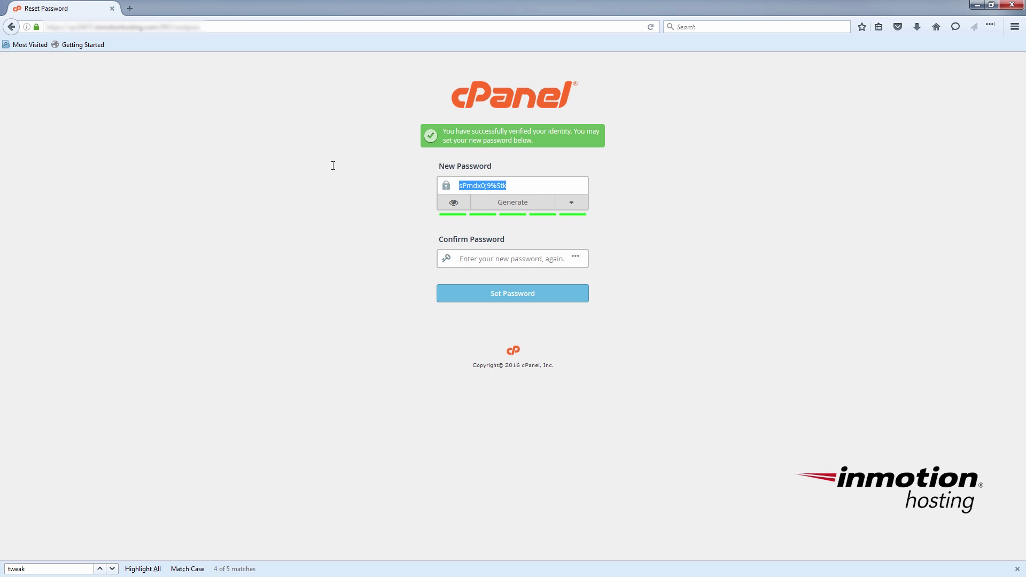
{"action": "left_click", "coordinate": [452, 261]}
{"action": "key", "text": "ctrl+v"}
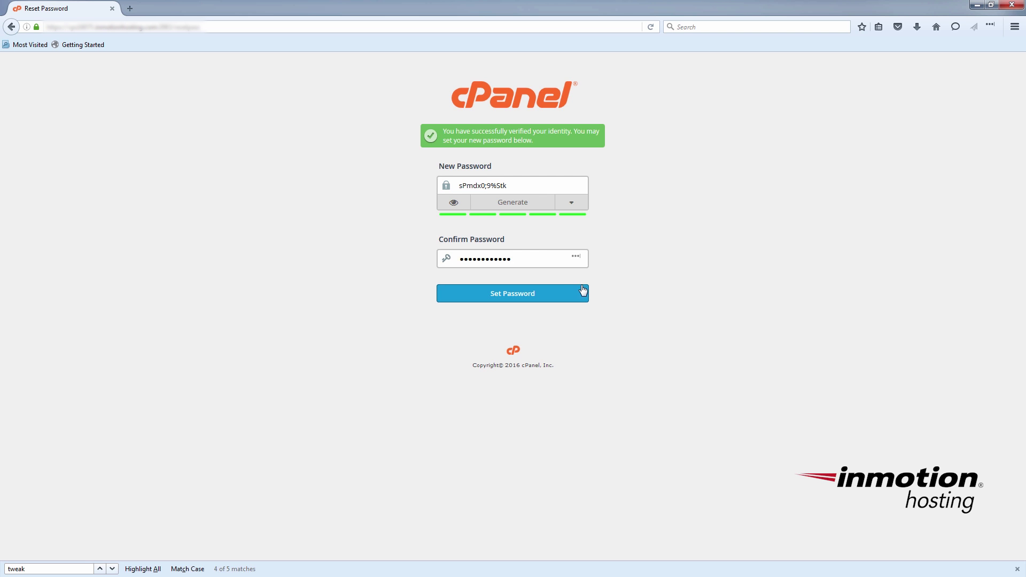
{"action": "left_click", "coordinate": [566, 300]}
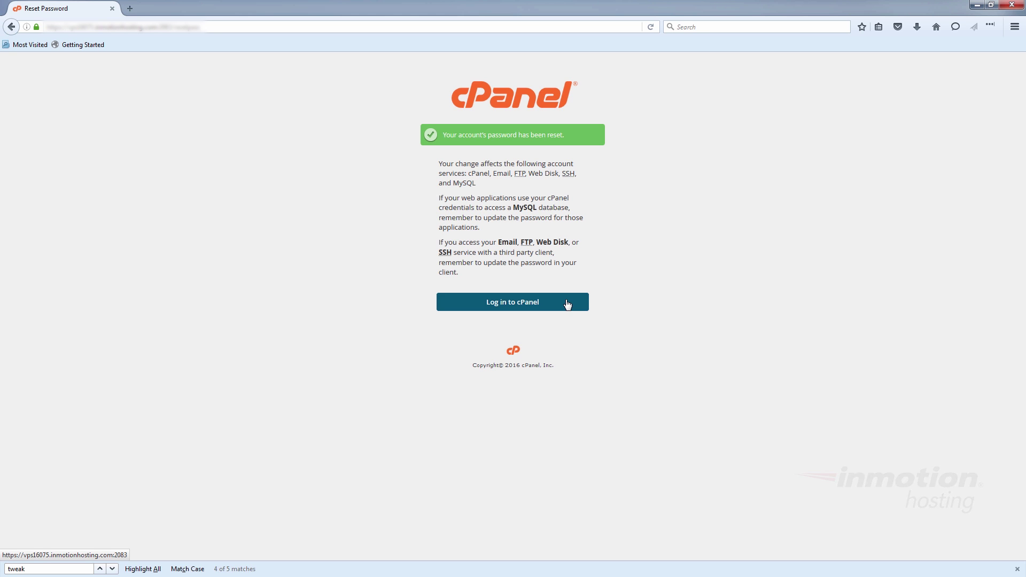
- Log back in to cPanel with the account's username and the new password
{"action": "left_click", "coordinate": [567, 304]}
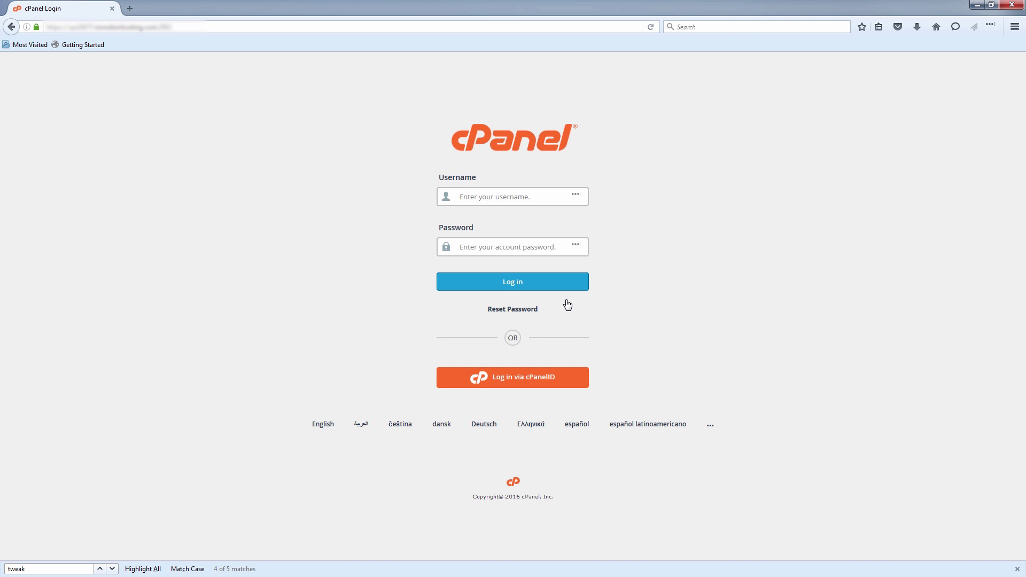
{"action": "type", "text": "example"}
{"action": "key", "text": "ctrl+v"}
{"action": "key", "text": "Return"}
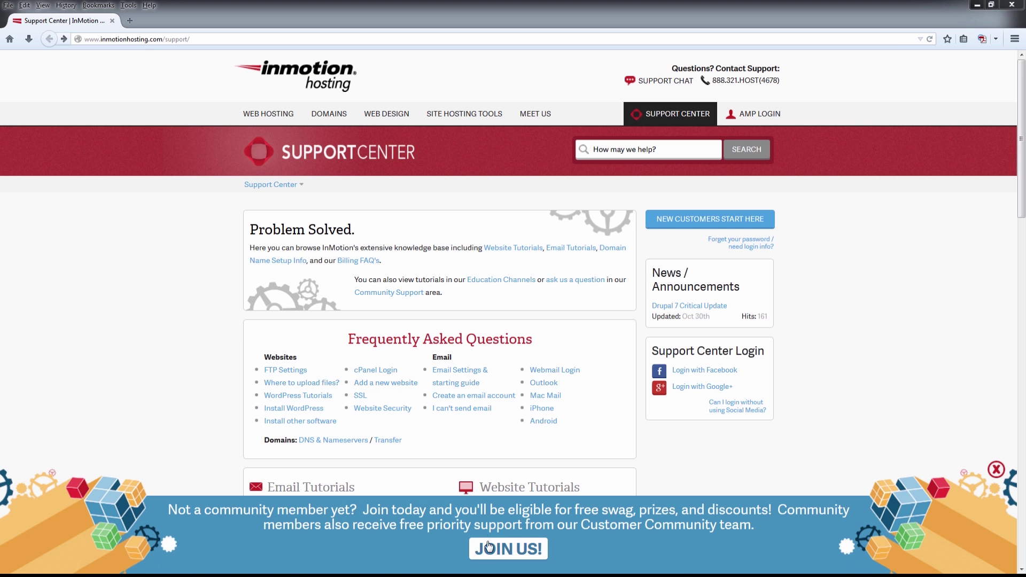
{"action": "left_click", "coordinate": [490, 551]}
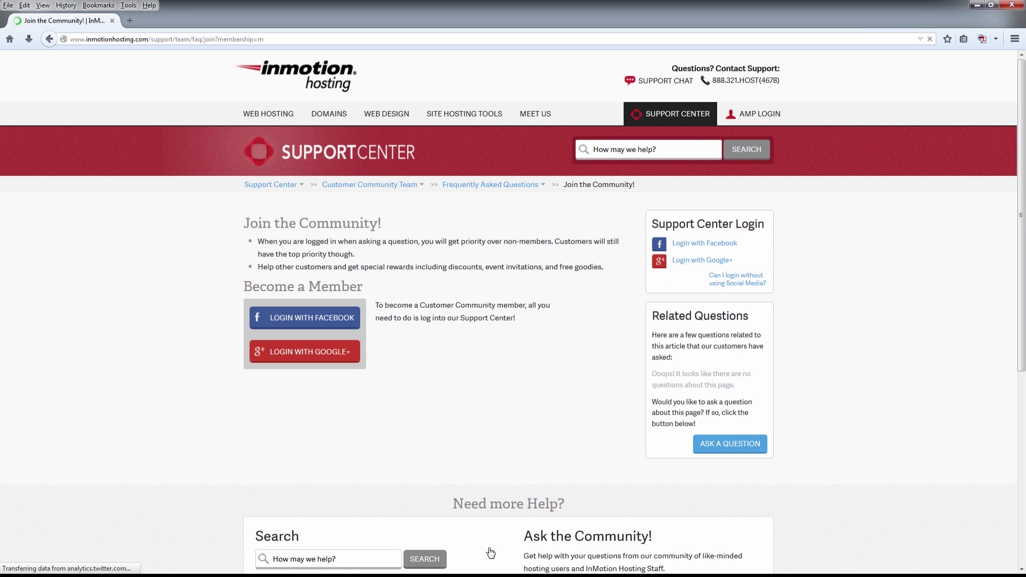